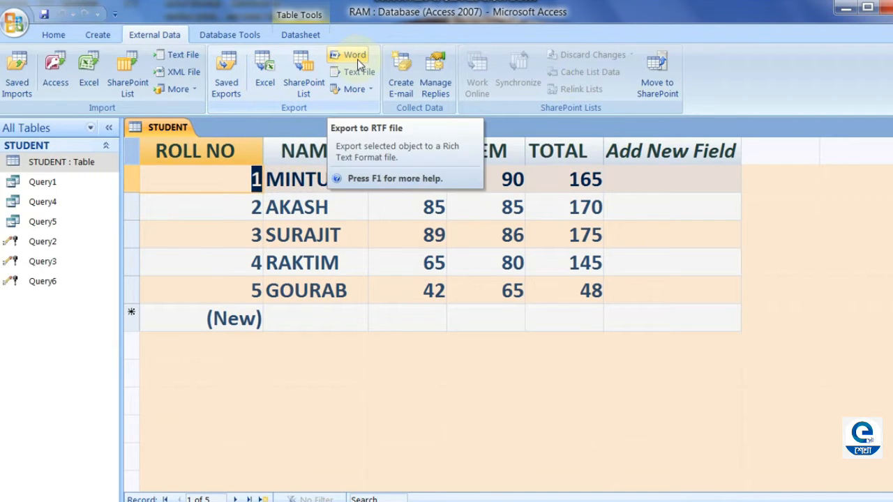
- Export the STUDENT table to a Rich Text Format file named STUDENT TABLE on the Desktop, without saving the export steps
{"action": "left_click", "coordinate": [357, 59]}
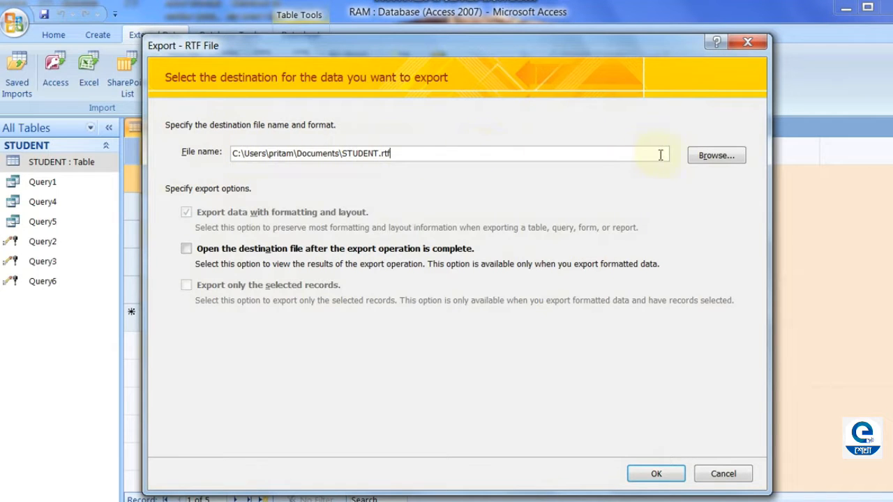
{"action": "left_click", "coordinate": [716, 156]}
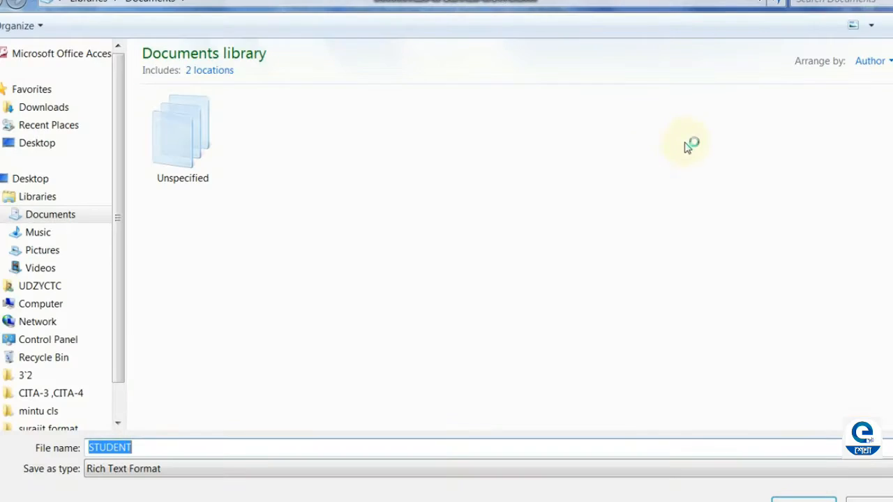
{"action": "left_click", "coordinate": [70, 141]}
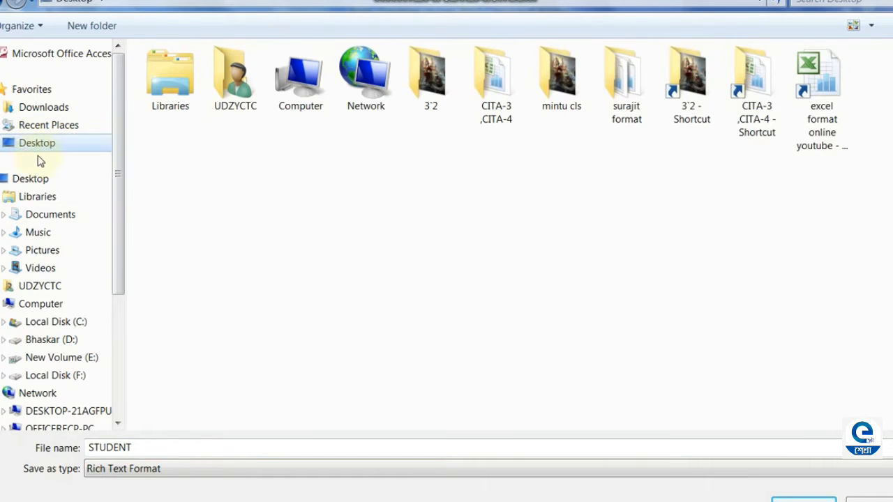
{"action": "left_click", "coordinate": [143, 448]}
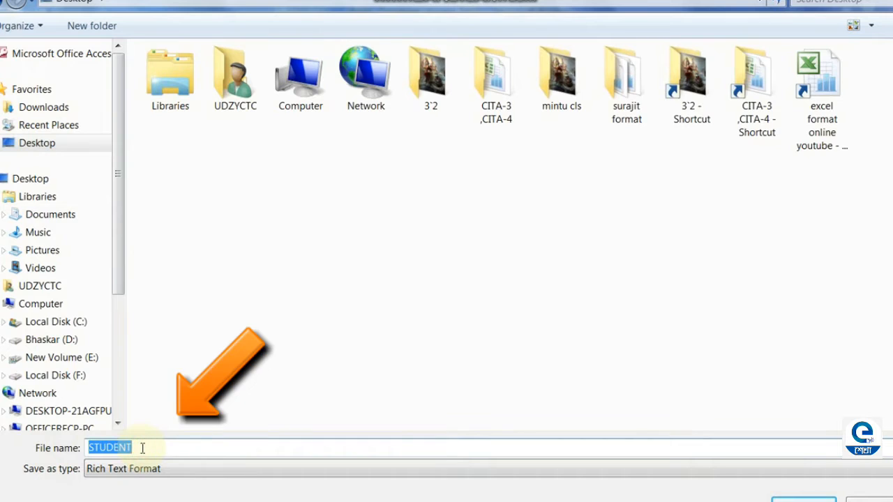
{"action": "left_click", "coordinate": [141, 447]}
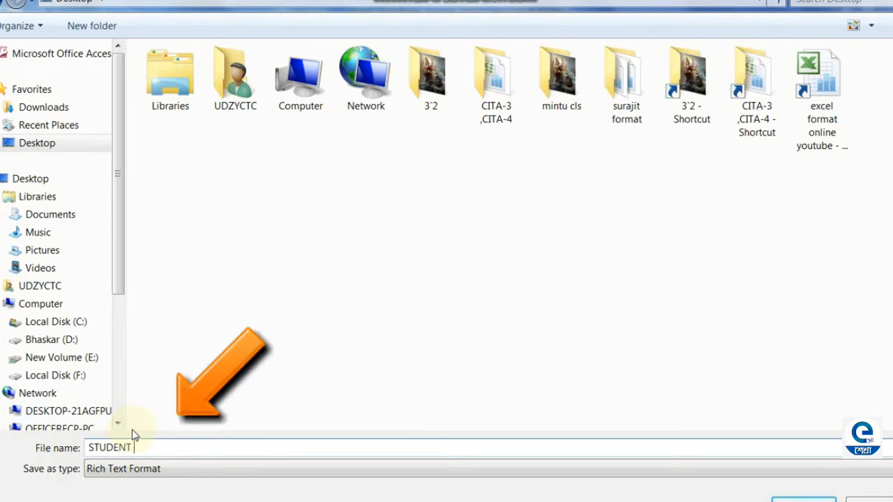
{"action": "type", "text": "TAB"}
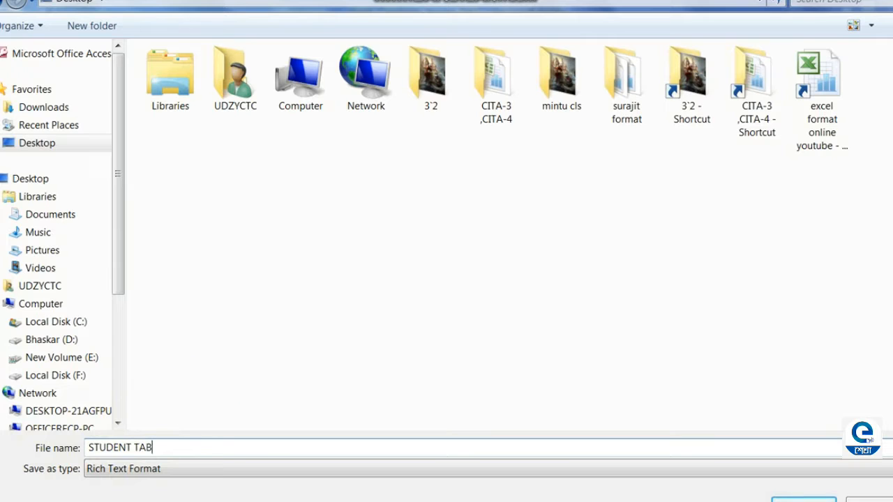
{"action": "type", "text": "LE"}
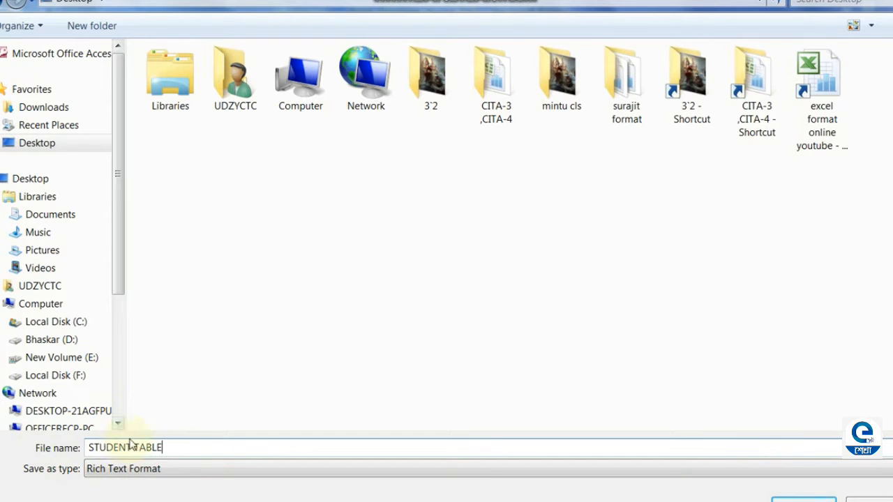
{"action": "left_click", "coordinate": [804, 498]}
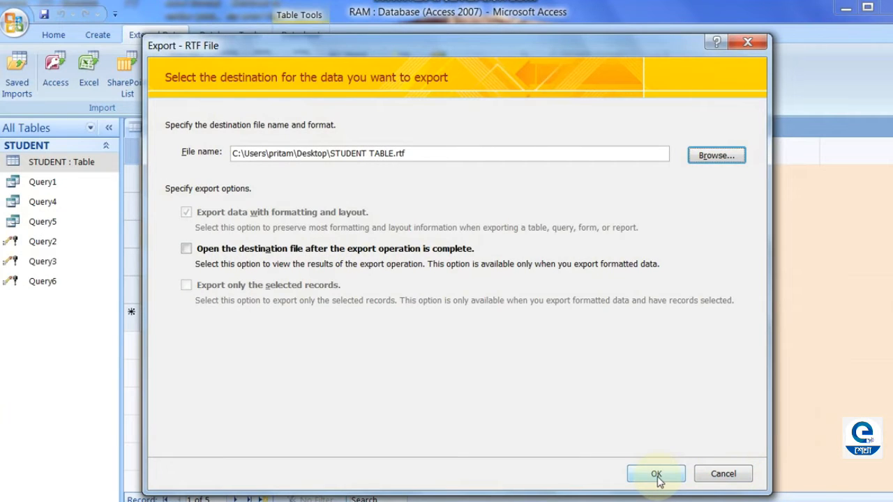
{"action": "left_click", "coordinate": [656, 475]}
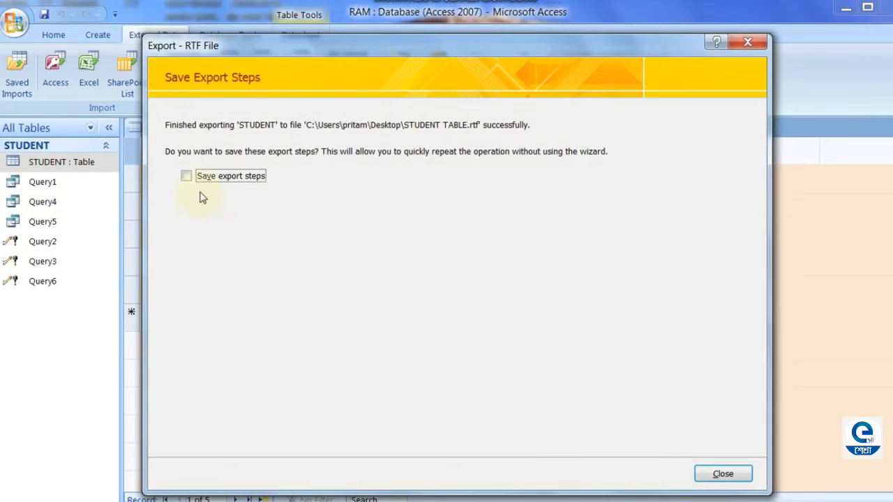
{"action": "left_click", "coordinate": [708, 481]}
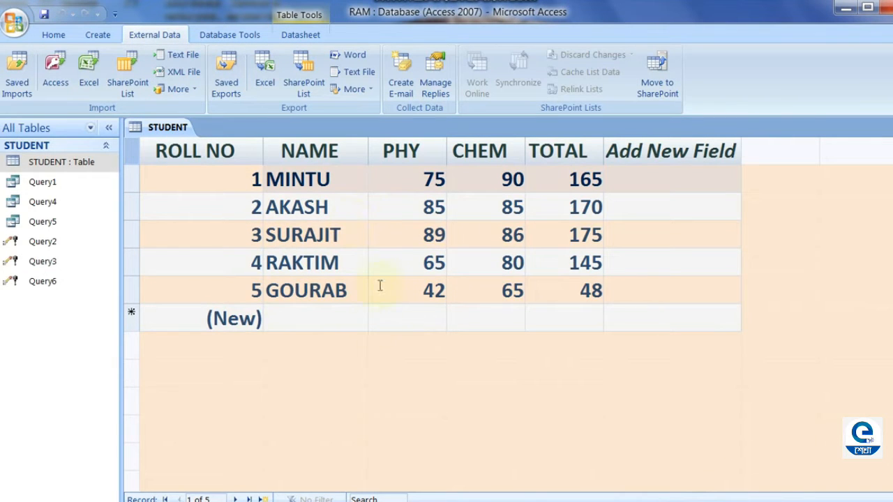
- Open the exported STUDENT TABLE document from the desktop in Word and view its table
{"action": "left_click", "coordinate": [844, 8]}
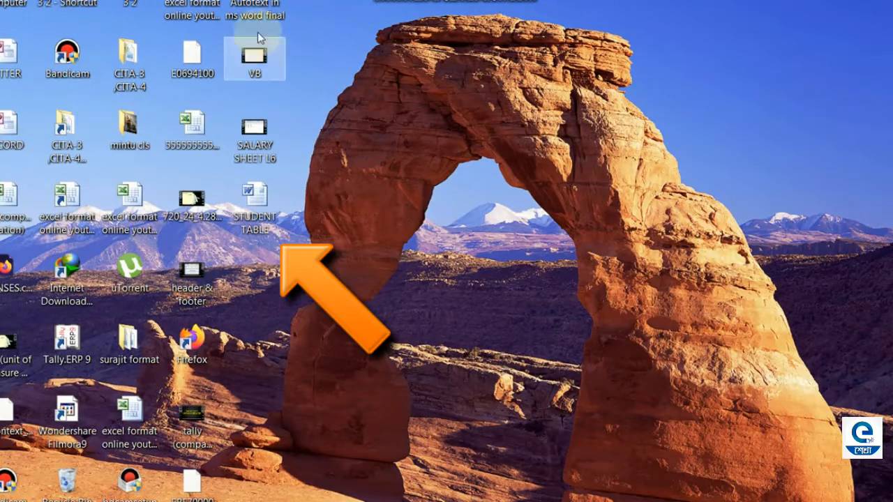
{"action": "double_click", "coordinate": [256, 210]}
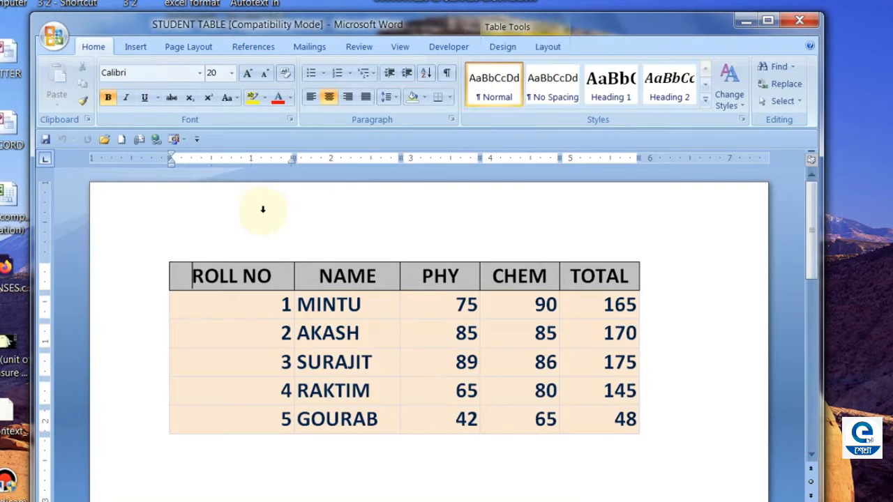
{"action": "mouse_move", "coordinate": [808, 254]}
{"action": "left_mouse_down"}
{"action": "mouse_move", "coordinate": [813, 275]}
{"action": "mouse_move", "coordinate": [814, 255]}
{"action": "left_mouse_up"}
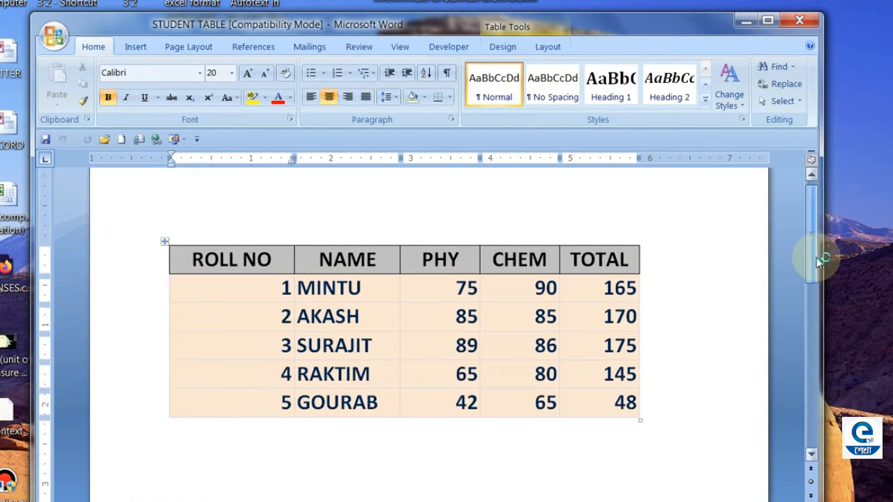
- Widen the student table nearly to the page's edge, and close the Word document without saving the changes
{"action": "left_click", "coordinate": [629, 420]}
{"action": "left_click_drag", "start_coordinate": [645, 425], "coordinate": [717, 421]}
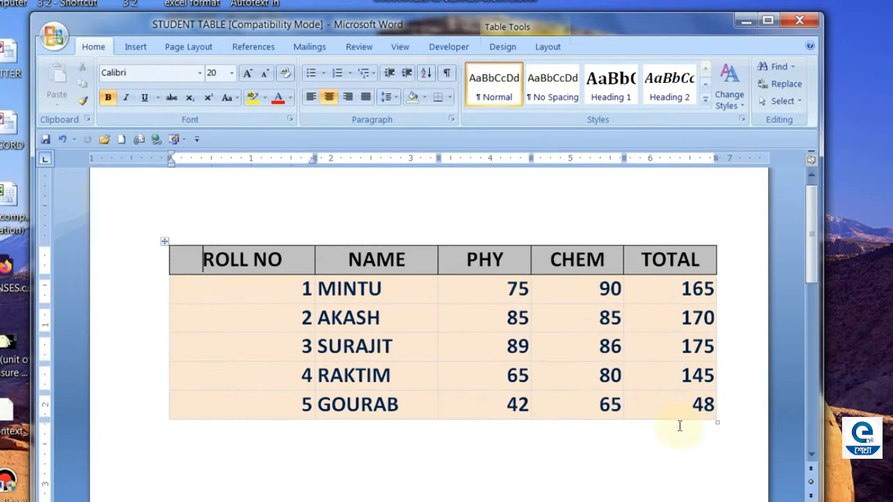
{"action": "left_click", "coordinate": [153, 244]}
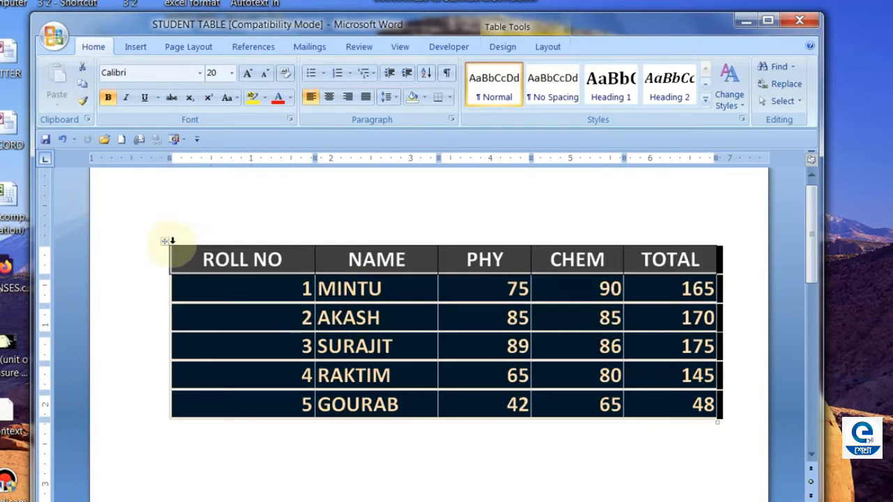
{"action": "left_click", "coordinate": [345, 185]}
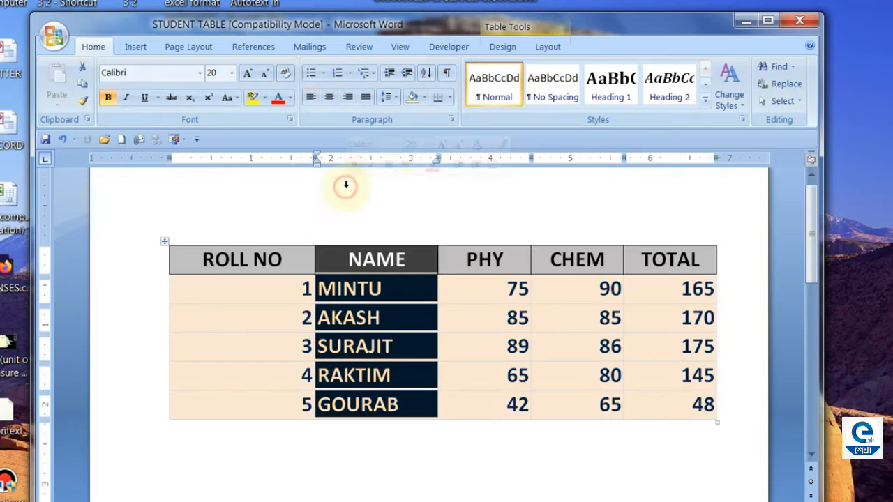
{"action": "left_click", "coordinate": [210, 370]}
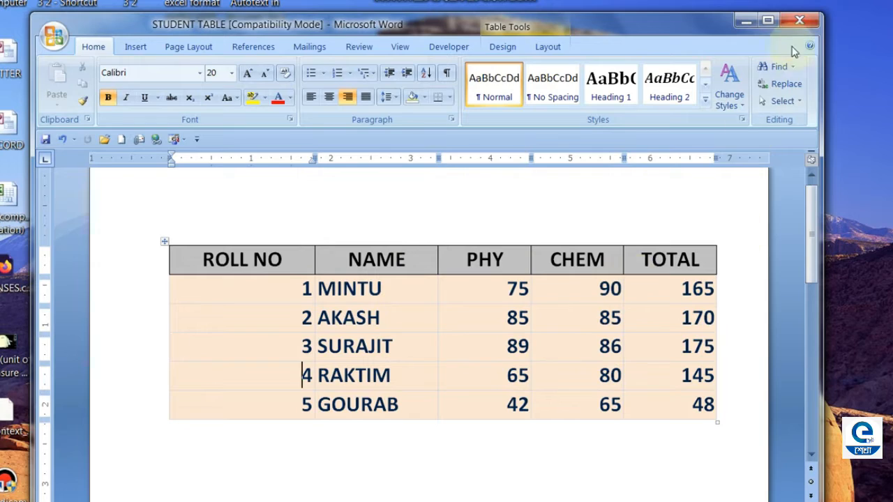
{"action": "left_click", "coordinate": [799, 21]}
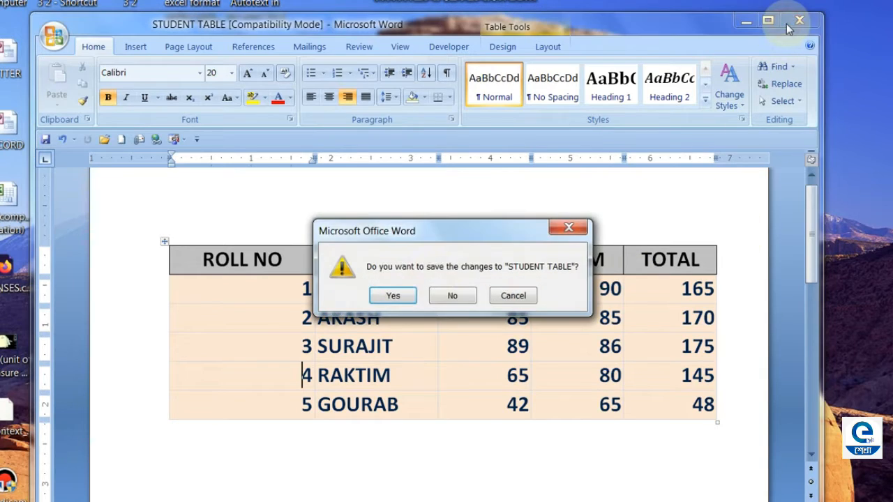
{"action": "left_click", "coordinate": [453, 297]}
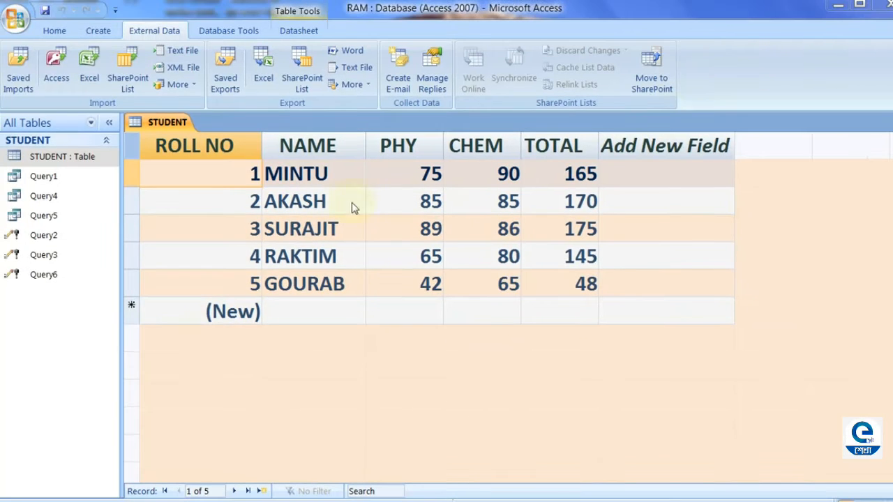
- Export the STUDENT table from Access to an Excel Workbook named STUDENT EXCEL on the Desktop, without saving the export steps
{"action": "left_click", "coordinate": [151, 36]}
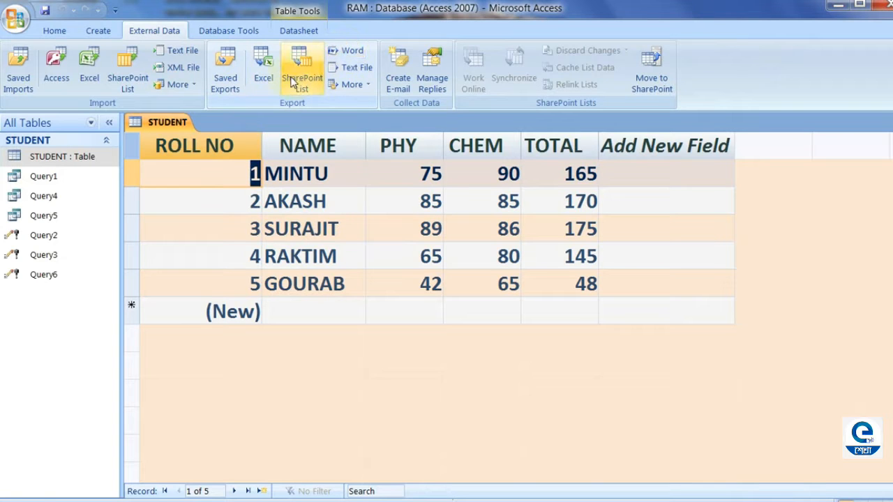
{"action": "left_click", "coordinate": [264, 70]}
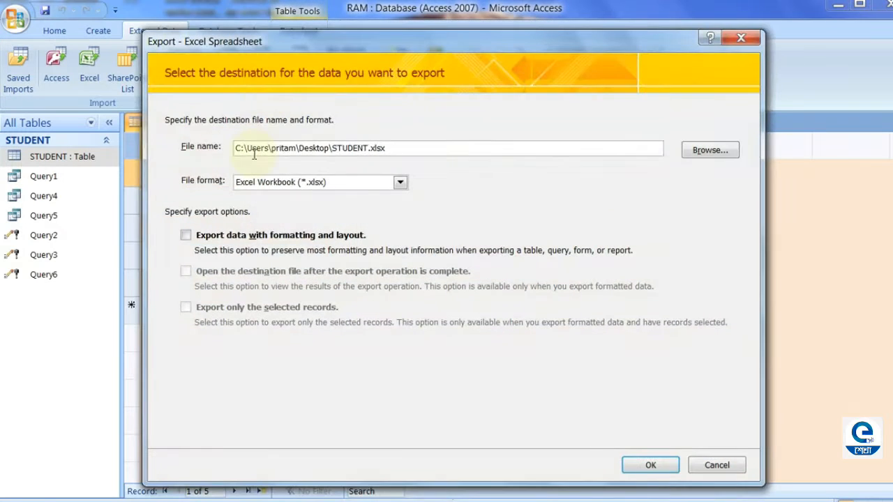
{"action": "left_click", "coordinate": [709, 151]}
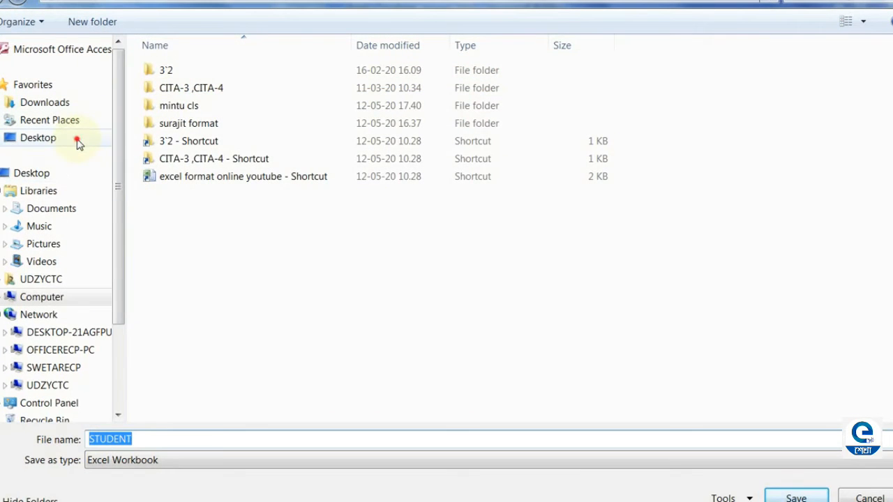
{"action": "left_click", "coordinate": [78, 140]}
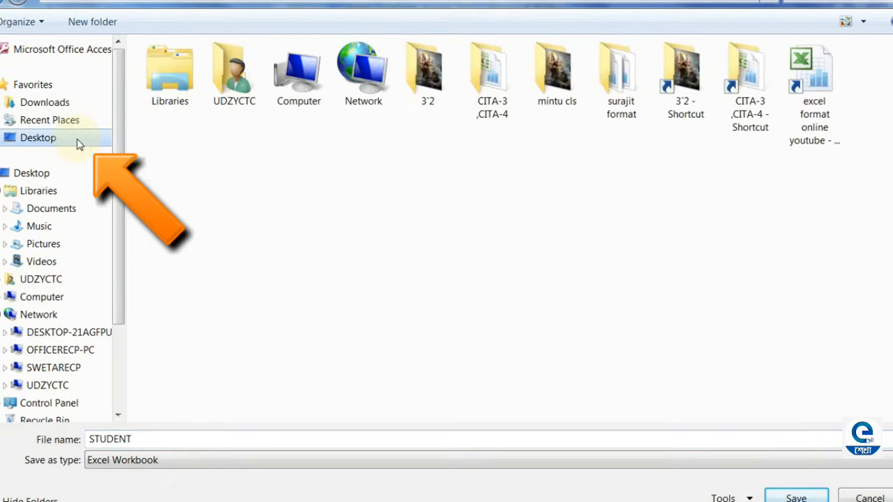
{"action": "left_click", "coordinate": [140, 438]}
{"action": "left_click", "coordinate": [139, 438]}
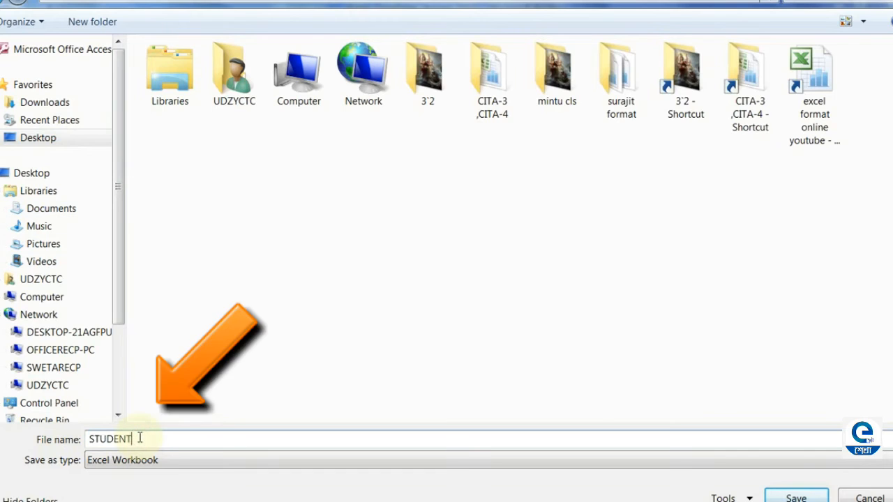
{"action": "type", "text": "EX"}
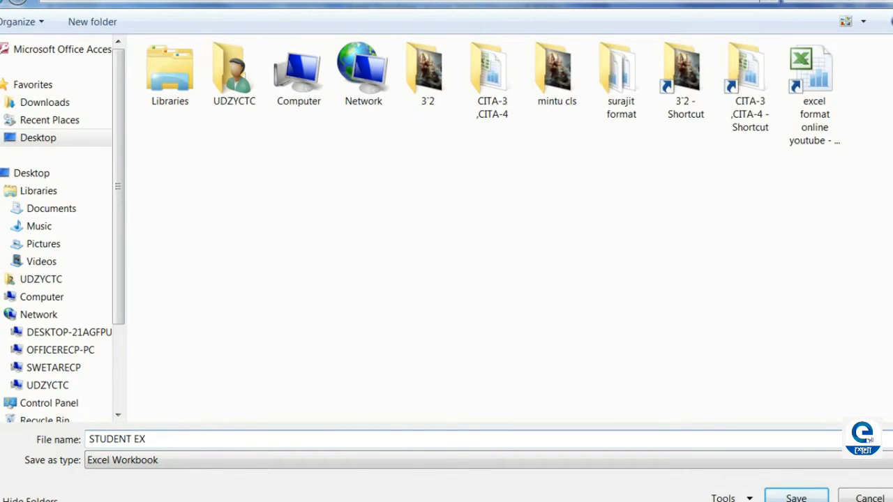
{"action": "type", "text": "CEL"}
{"action": "left_click", "coordinate": [795, 497]}
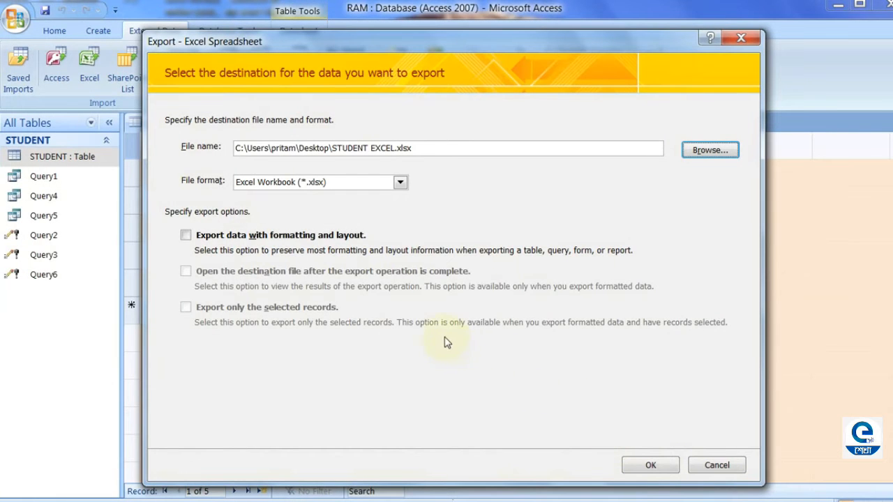
{"action": "left_click", "coordinate": [651, 465]}
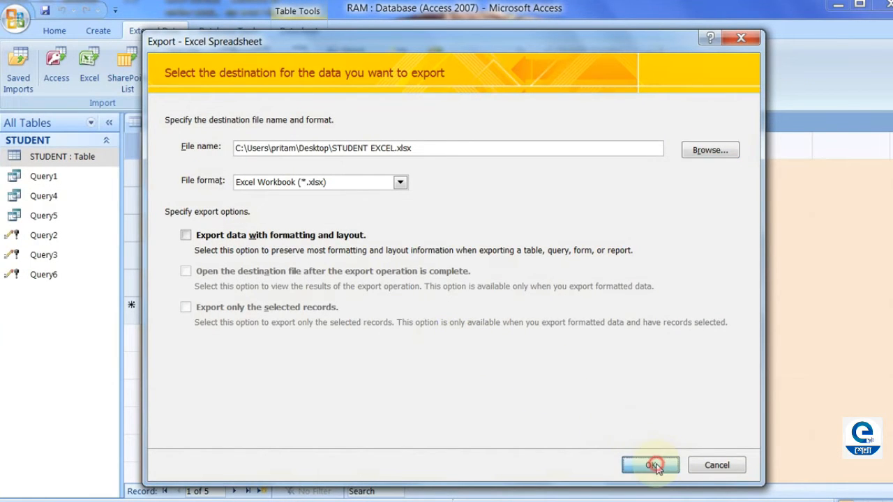
{"action": "left_click", "coordinate": [691, 467]}
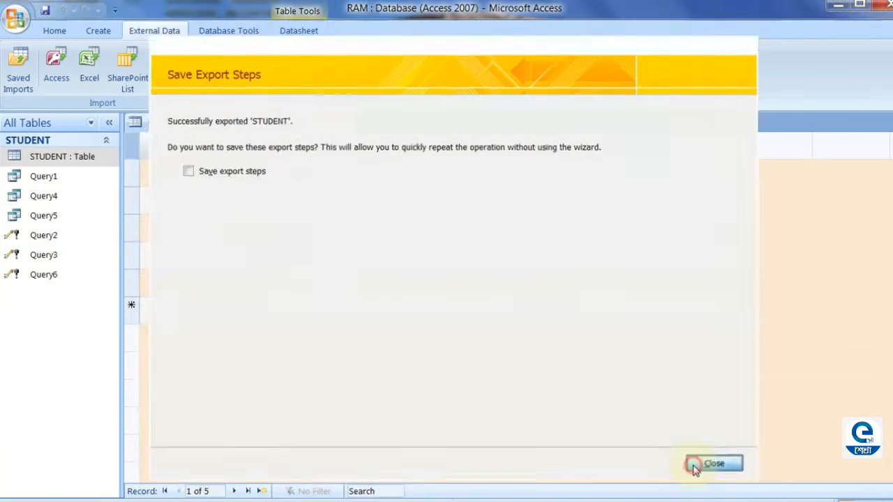
- Open the exported STUDENT EXCEL workbook from the desktop and format its whole data table as bold at font size 19
{"action": "left_click", "coordinate": [834, 8]}
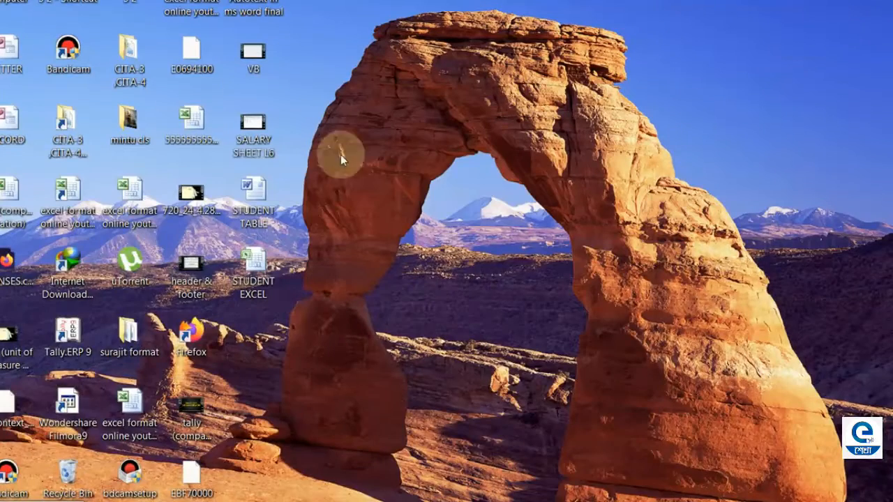
{"action": "double_click", "coordinate": [261, 269]}
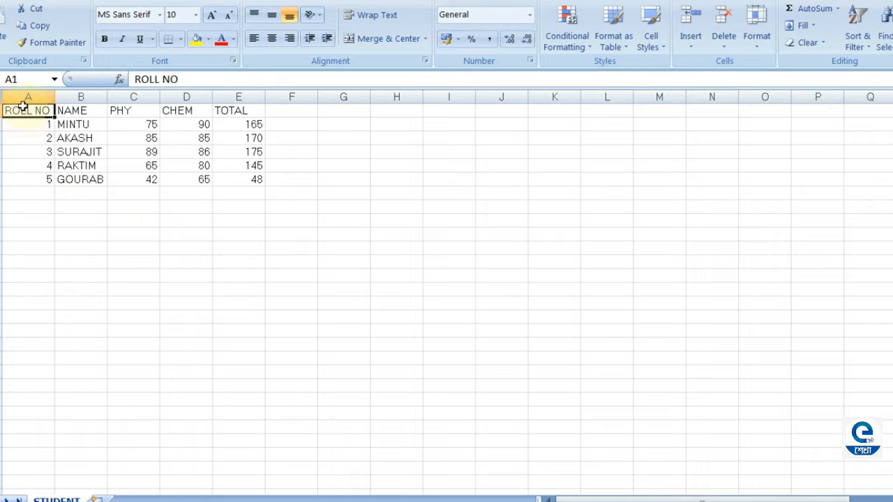
{"action": "mouse_move", "coordinate": [24, 112]}
{"action": "left_mouse_down"}
{"action": "mouse_move", "coordinate": [179, 114]}
{"action": "mouse_move", "coordinate": [252, 177]}
{"action": "left_mouse_up"}
{"action": "left_click", "coordinate": [104, 39]}
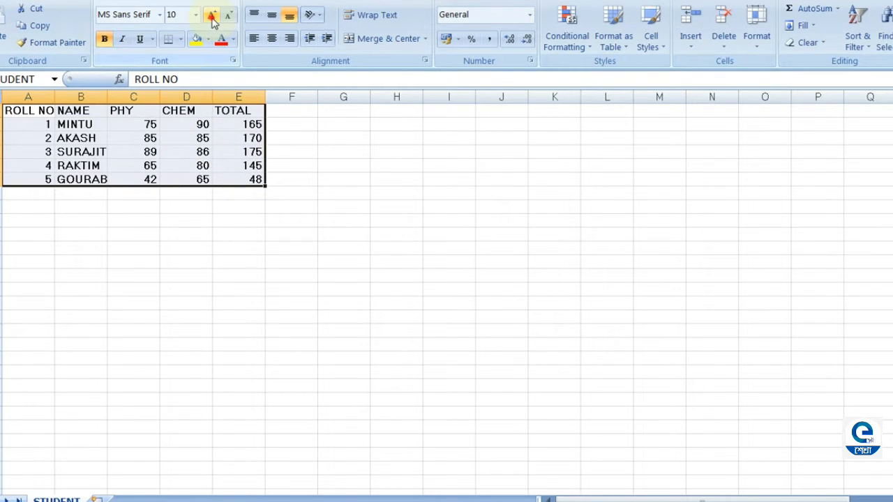
{"action": "left_click", "coordinate": [211, 15]}
{"action": "left_click", "coordinate": [211, 16]}
{"action": "left_click", "coordinate": [212, 15]}
{"action": "left_click", "coordinate": [212, 15]}
{"action": "left_click", "coordinate": [211, 15]}
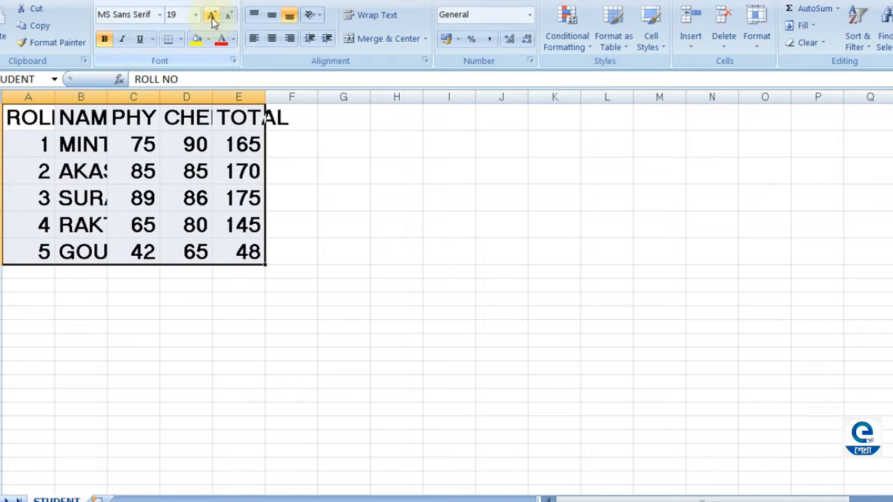
- Autofit the widths of columns A to E to their contents
{"action": "double_click", "coordinate": [54, 102]}
{"action": "double_click", "coordinate": [163, 96]}
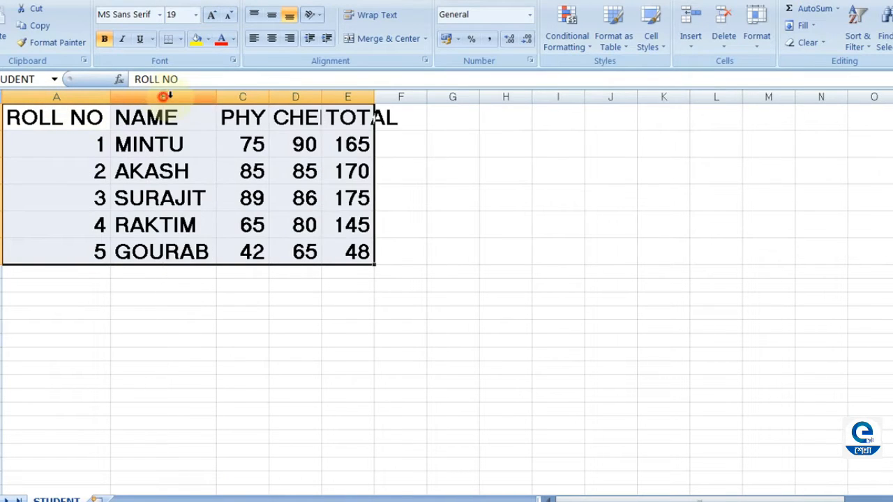
{"action": "double_click", "coordinate": [270, 96]}
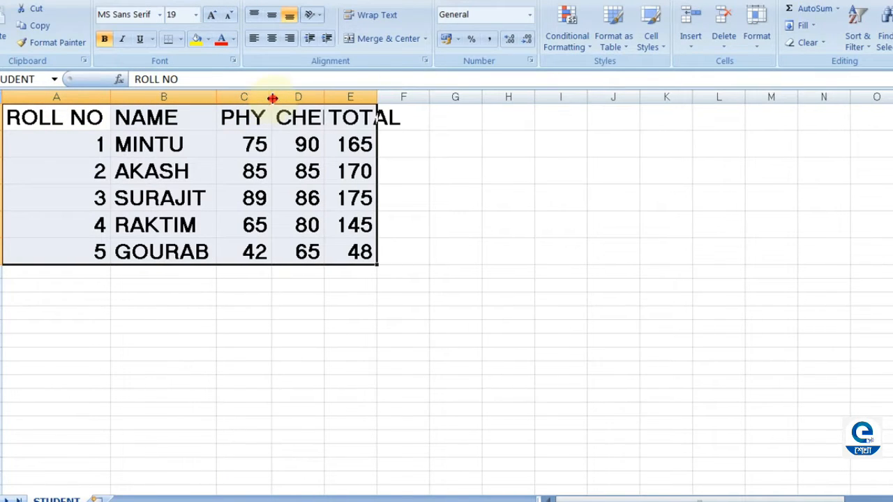
{"action": "double_click", "coordinate": [324, 97]}
{"action": "double_click", "coordinate": [398, 96]}
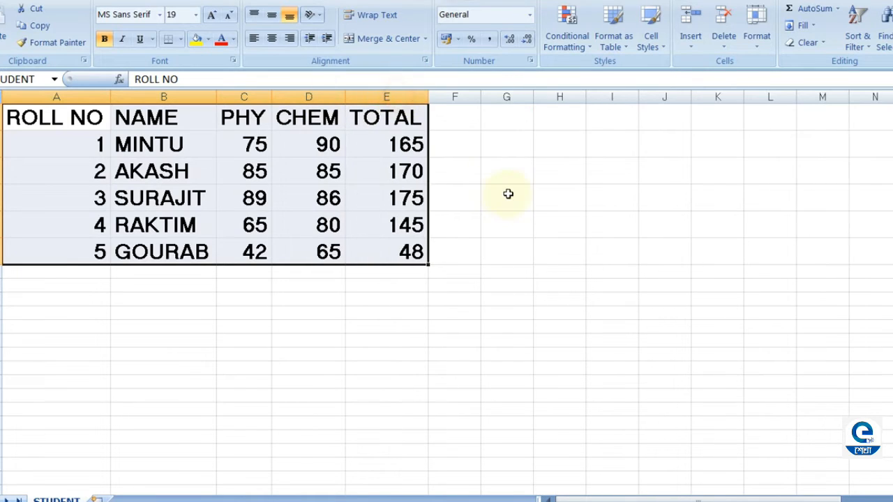
- Close the STUDENT EXCEL workbook without saving the changes, and open the STUDENT TABLE document from the desktop
{"action": "left_click", "coordinate": [508, 194]}
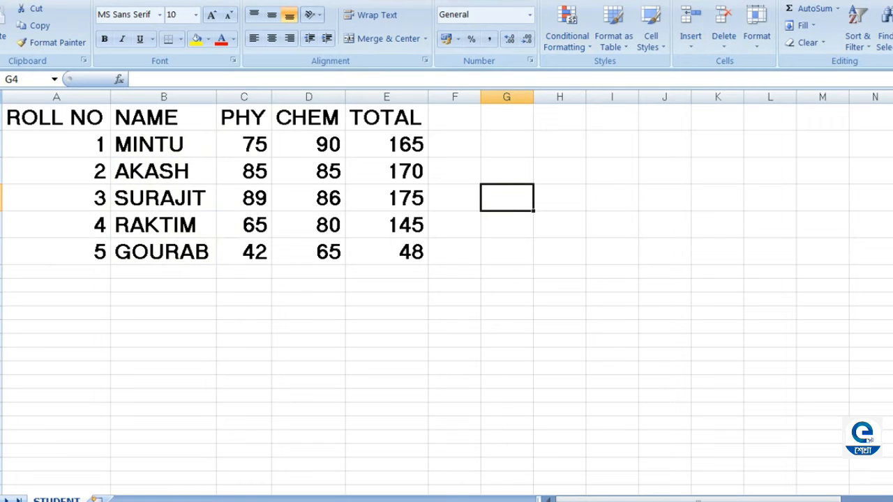
{"action": "key", "text": "alt+F4"}
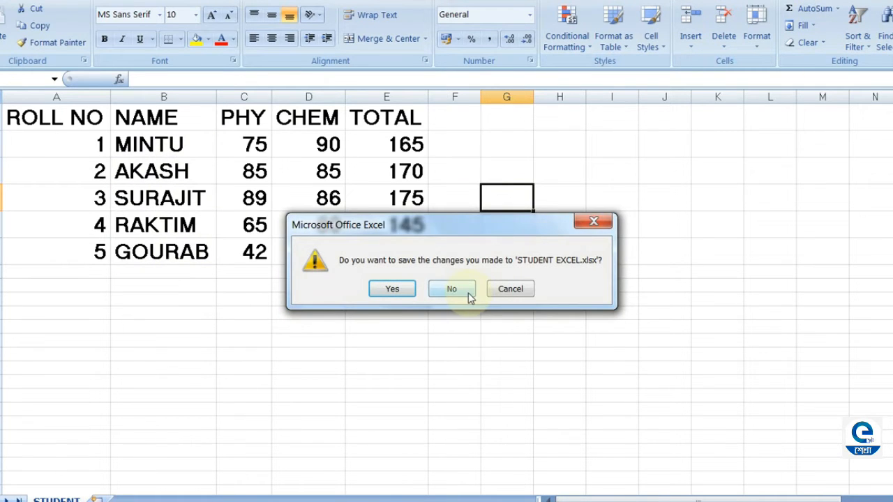
{"action": "left_click", "coordinate": [464, 290]}
{"action": "left_click", "coordinate": [255, 210]}
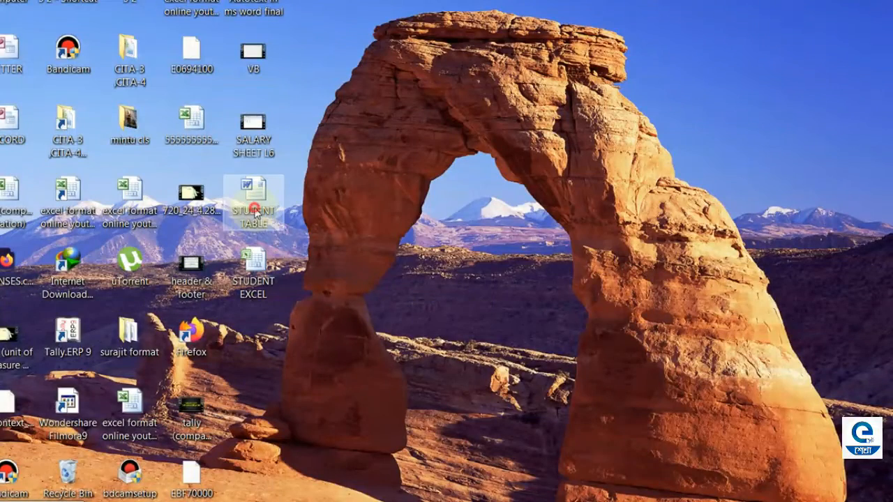
{"action": "double_click", "coordinate": [255, 211]}
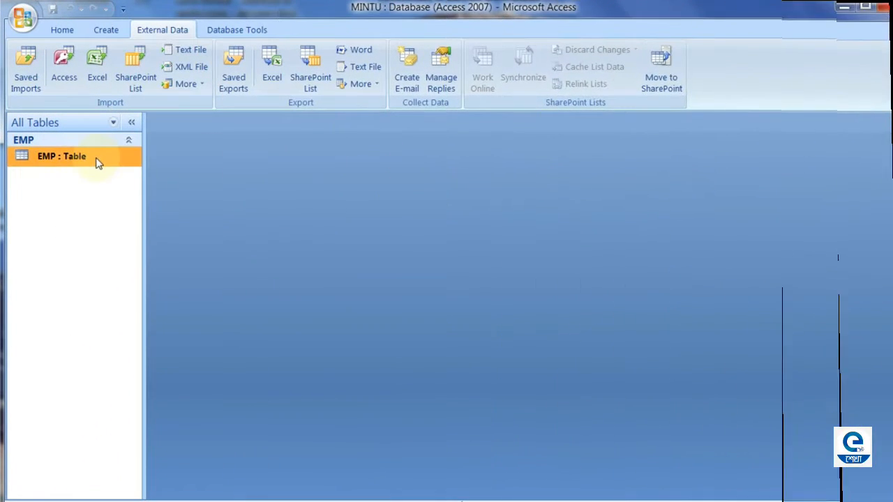
- Open the EMP table in the Access database to view its records, and close it
{"action": "double_click", "coordinate": [96, 160]}
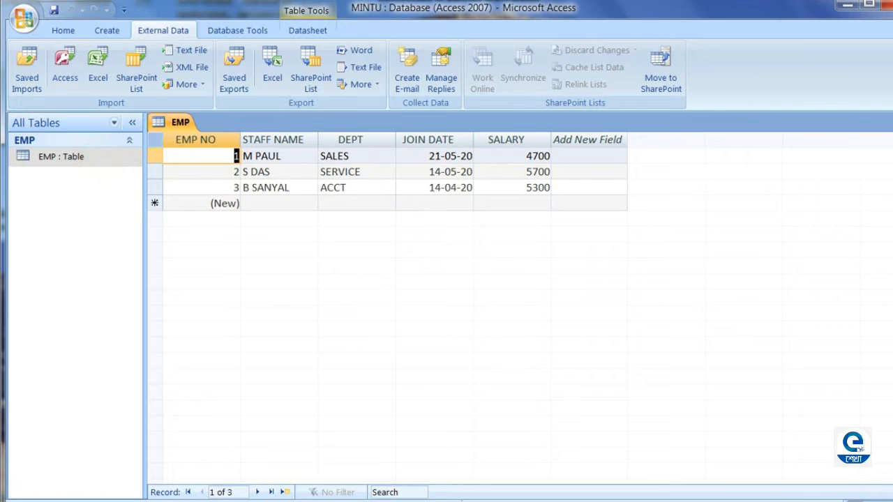
{"action": "left_click", "coordinate": [887, 123]}
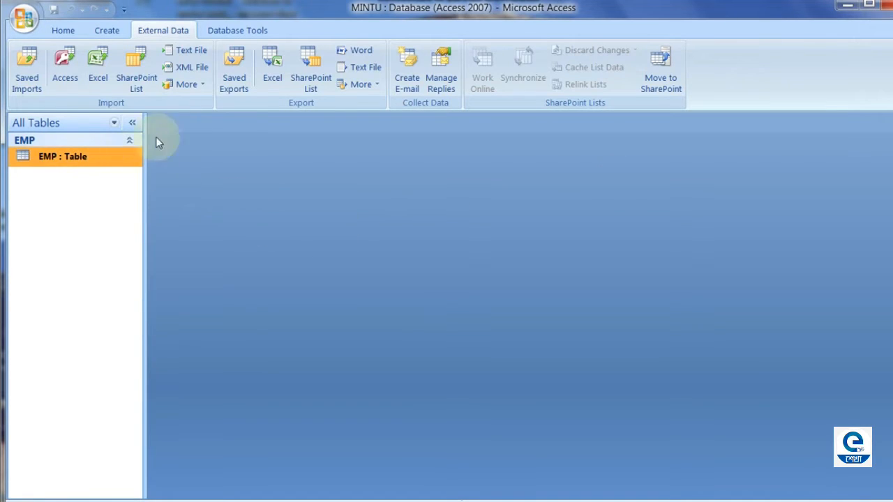
{"action": "double_click", "coordinate": [171, 31]}
{"action": "left_click", "coordinate": [173, 32]}
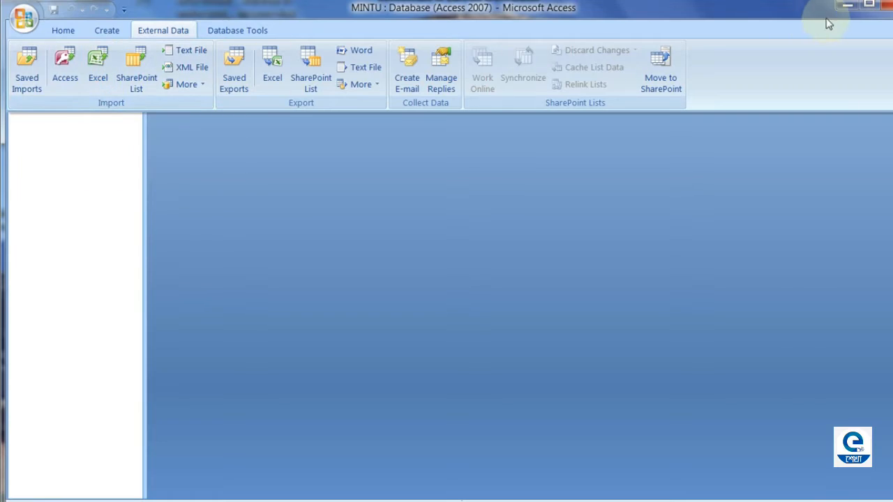
- Open the STUDENT DATA workbook from the desktop in Excel to view the student records, and close it
{"action": "left_click", "coordinate": [845, 6]}
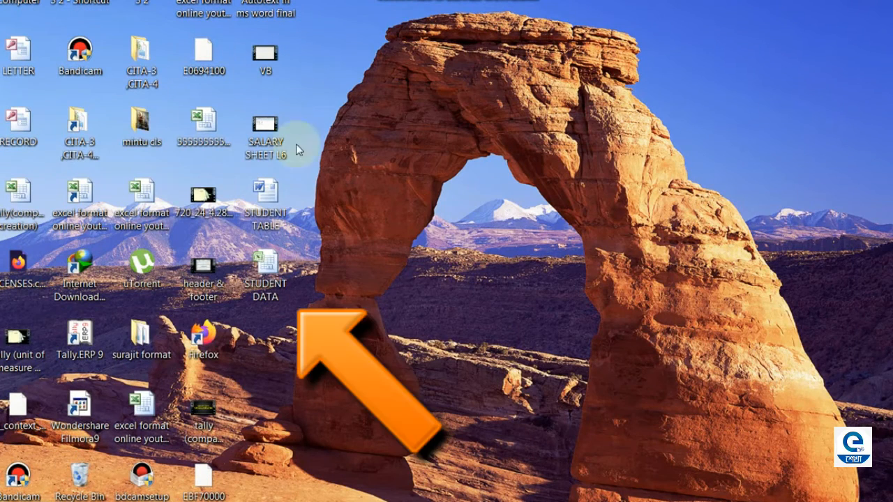
{"action": "double_click", "coordinate": [261, 275]}
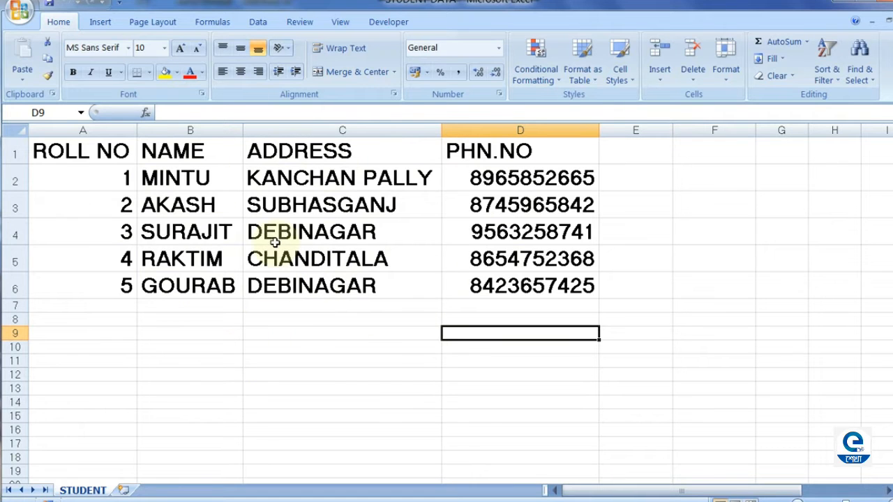
{"action": "left_click", "coordinate": [887, 3]}
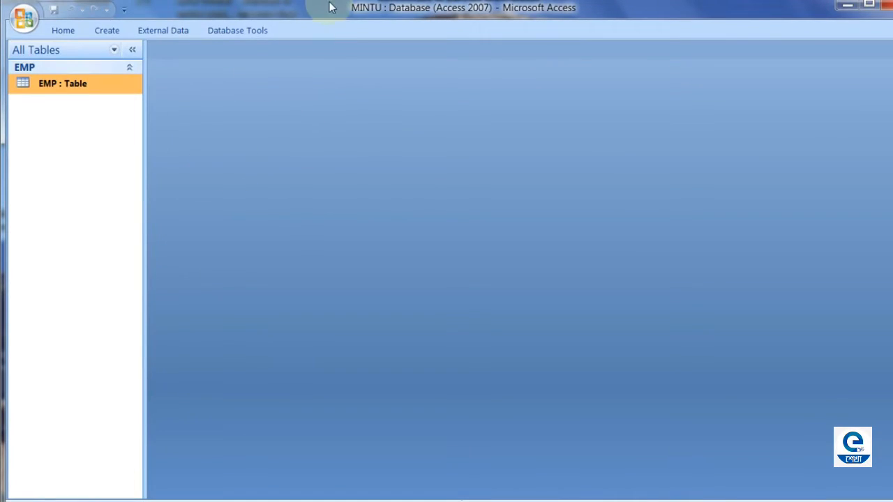
- Restore the full ribbon in Access and choose the STUDENT DATA workbook on the Desktop as the source of an Excel import
{"action": "right_click", "coordinate": [320, 32]}
{"action": "left_click", "coordinate": [410, 87]}
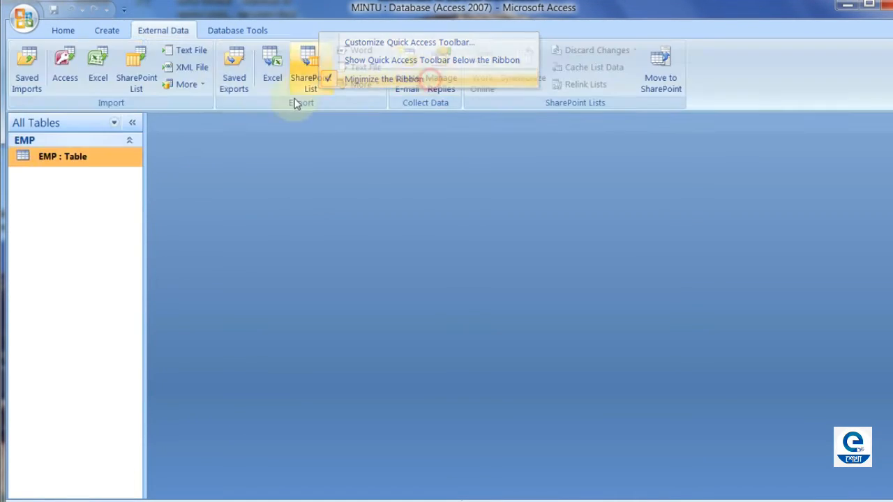
{"action": "left_click", "coordinate": [102, 79]}
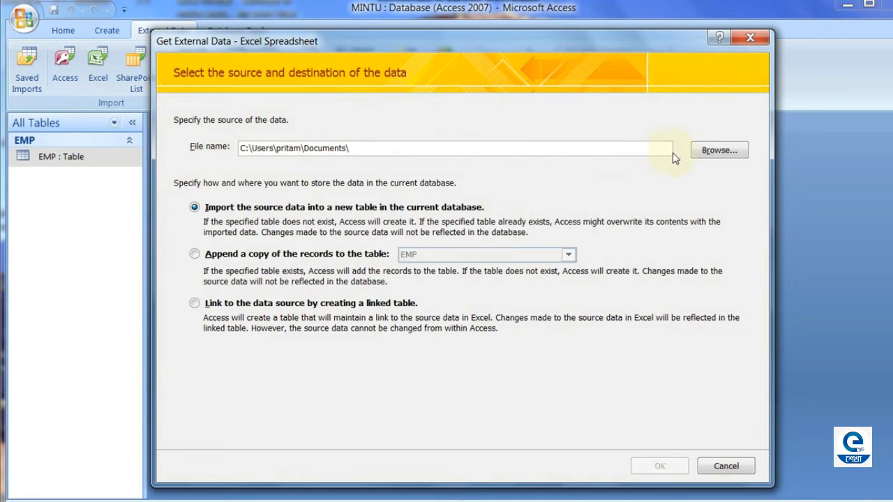
{"action": "left_click", "coordinate": [703, 156]}
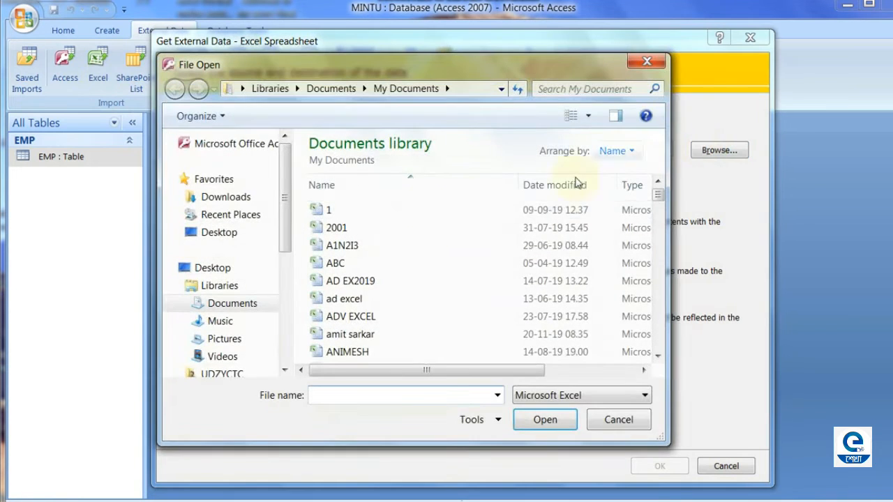
{"action": "left_click", "coordinate": [248, 233]}
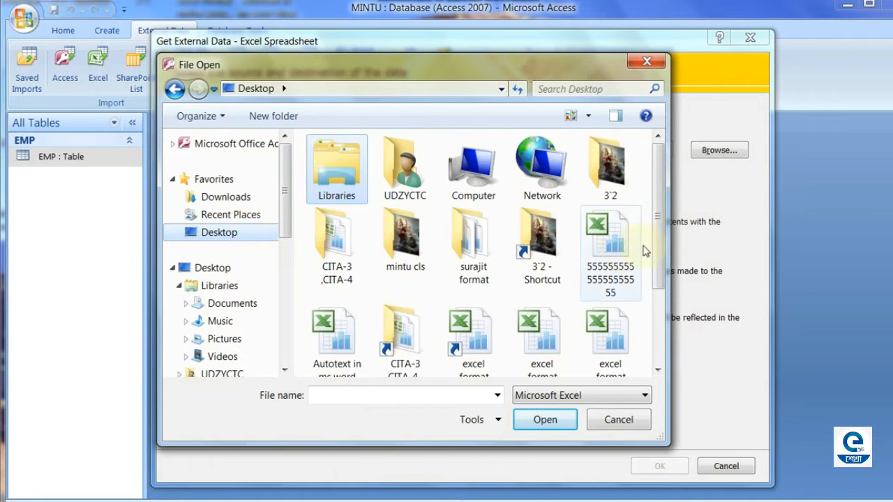
{"action": "left_click_drag", "start_coordinate": [660, 260], "coordinate": [660, 354]}
{"action": "left_click", "coordinate": [396, 319]}
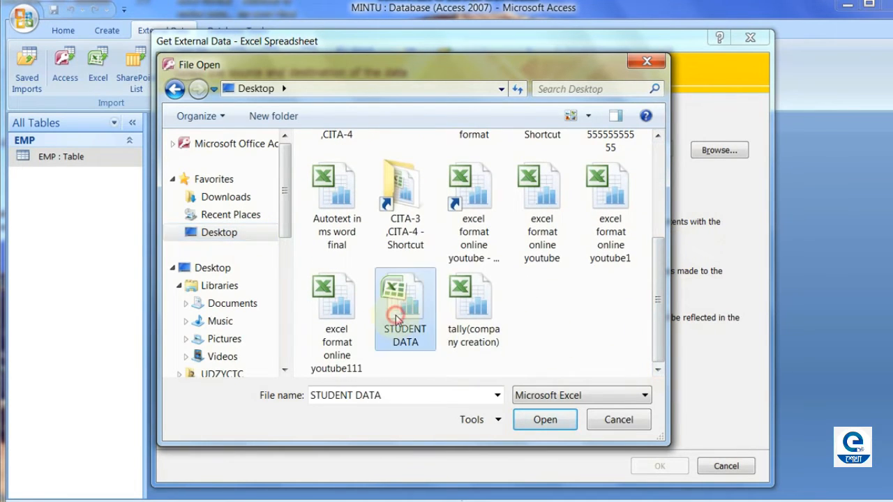
{"action": "left_click", "coordinate": [545, 421]}
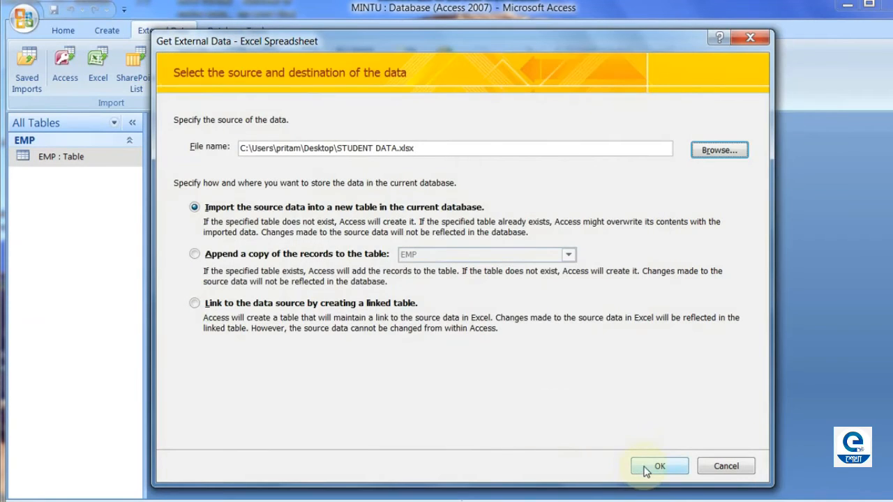
- Import the STUDENT worksheet into a new table with the wizard's default settings, without saving the import steps
{"action": "left_click", "coordinate": [644, 467]}
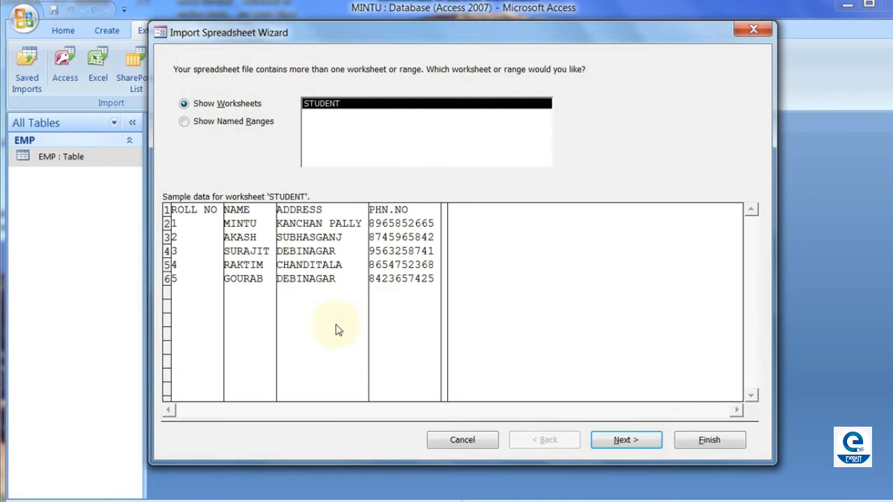
{"action": "left_click", "coordinate": [617, 442]}
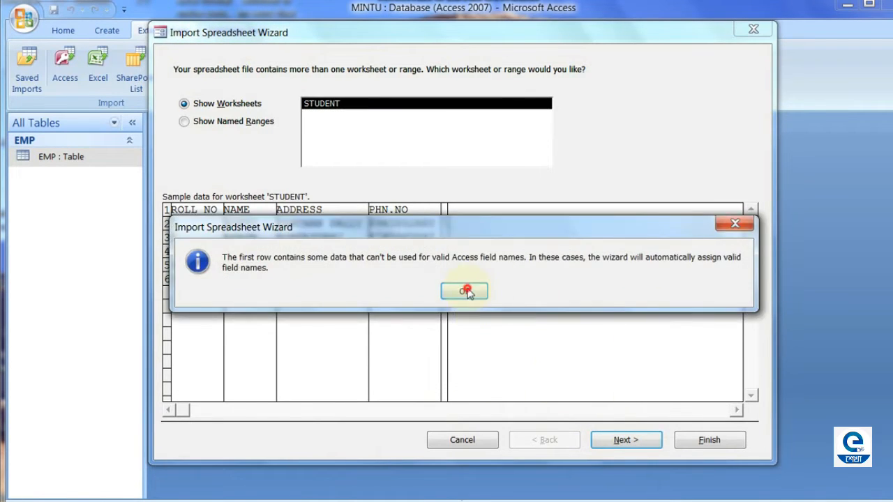
{"action": "left_click", "coordinate": [464, 291]}
{"action": "left_click", "coordinate": [685, 441]}
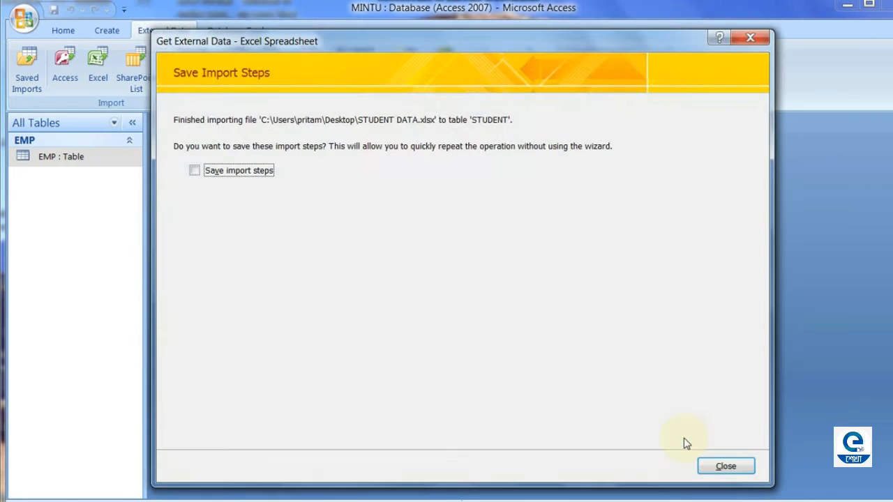
{"action": "left_click", "coordinate": [709, 469]}
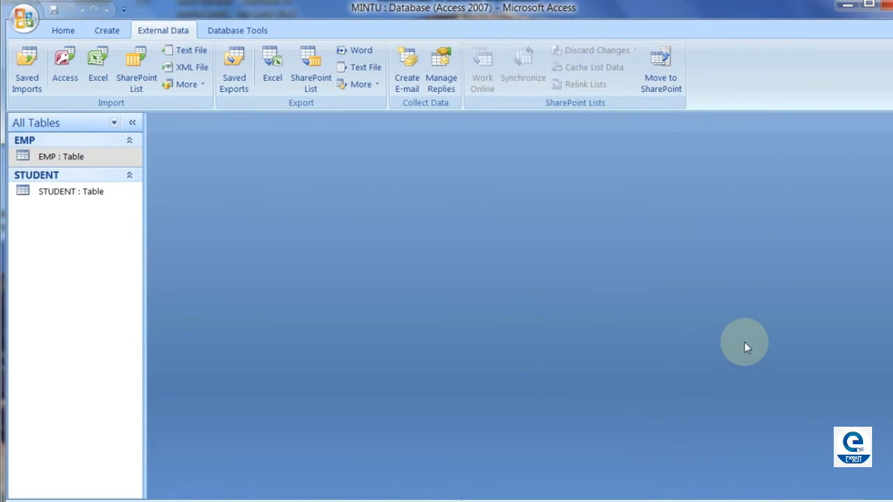
- View the EMP table and close it, and open the imported STUDENT table
{"action": "double_click", "coordinate": [47, 157]}
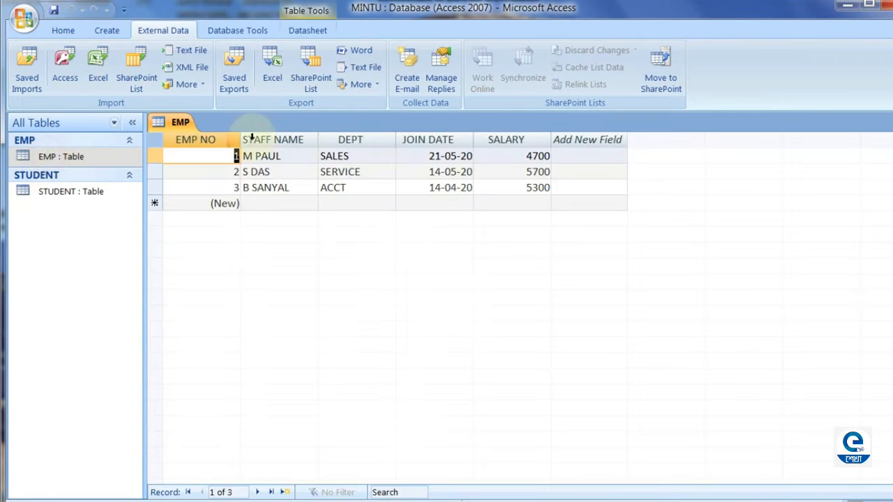
{"action": "left_click", "coordinate": [884, 124]}
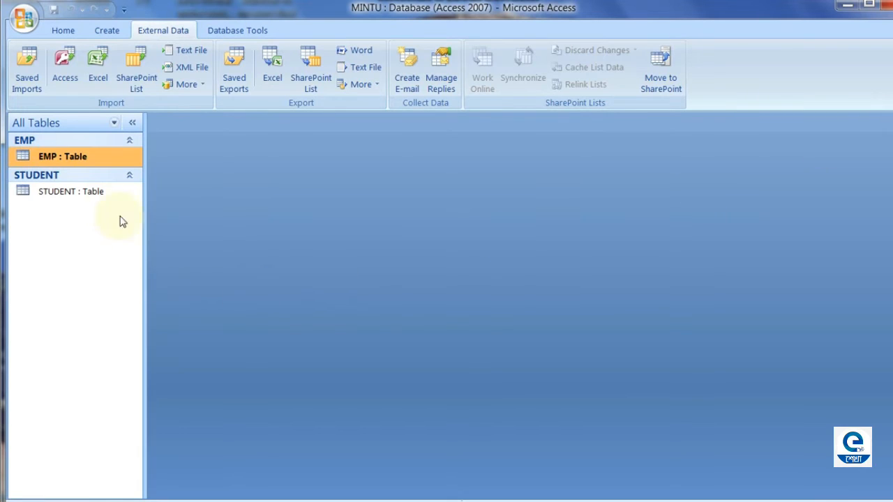
{"action": "left_click", "coordinate": [110, 191]}
{"action": "double_click", "coordinate": [110, 191]}
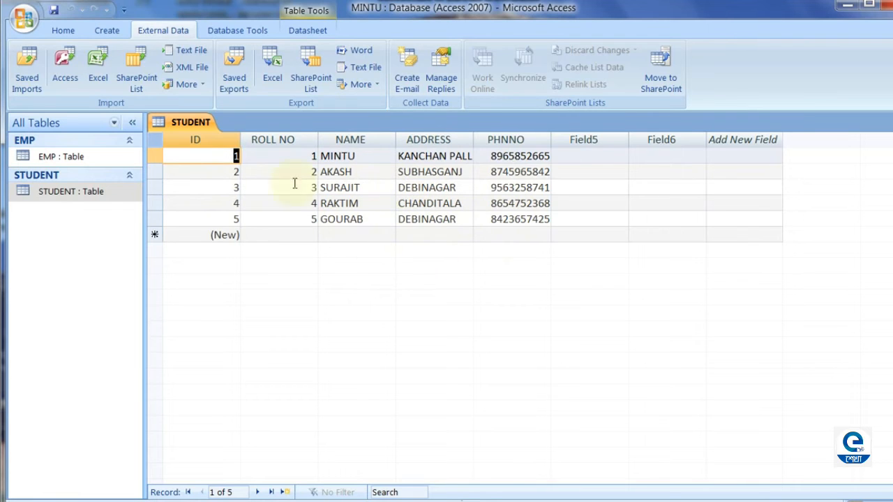
- Format the whole STUDENT datasheet as bold at font size 16, and autofit all its column widths
{"action": "left_click", "coordinate": [153, 144]}
{"action": "left_click", "coordinate": [63, 30]}
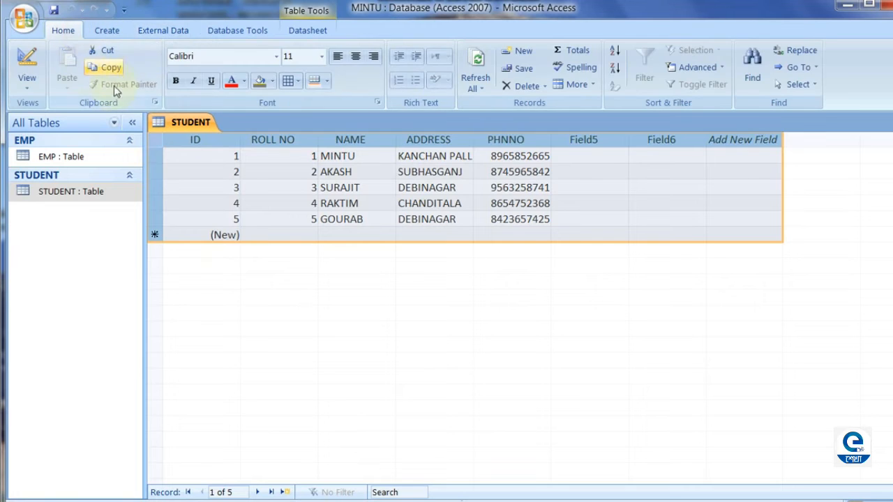
{"action": "left_click", "coordinate": [175, 81]}
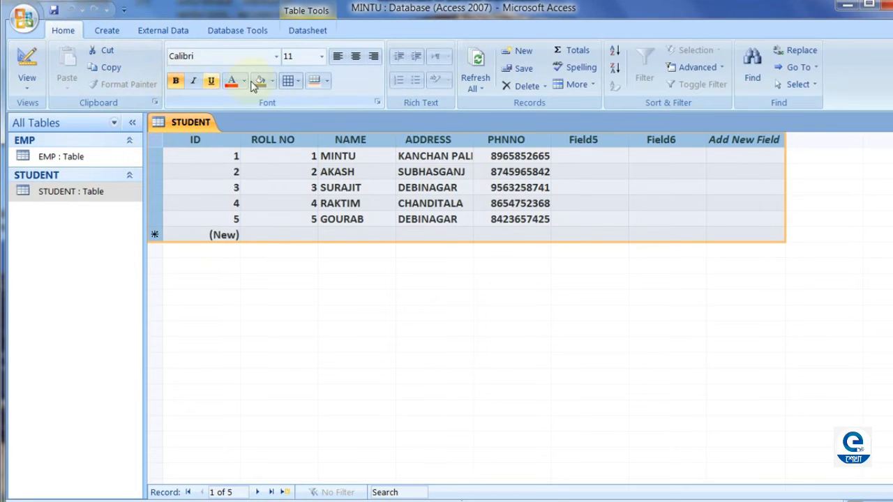
{"action": "left_click", "coordinate": [321, 56]}
{"action": "left_click", "coordinate": [301, 153]}
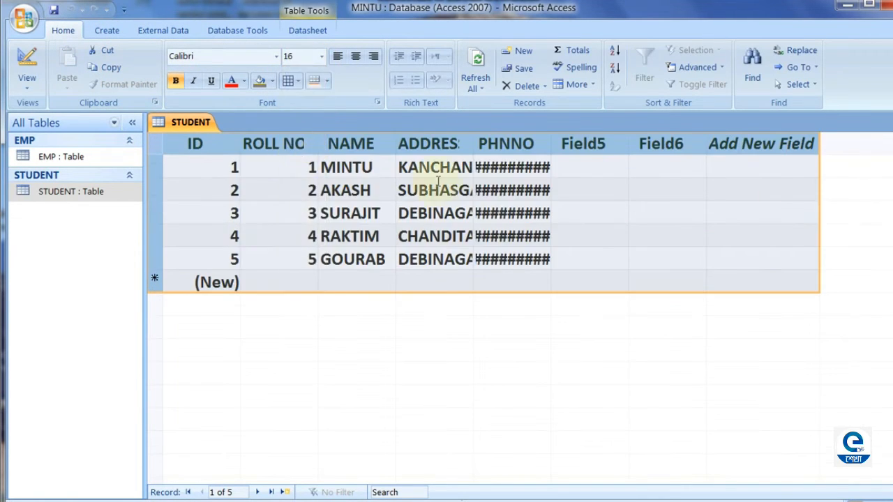
{"action": "double_click", "coordinate": [473, 144]}
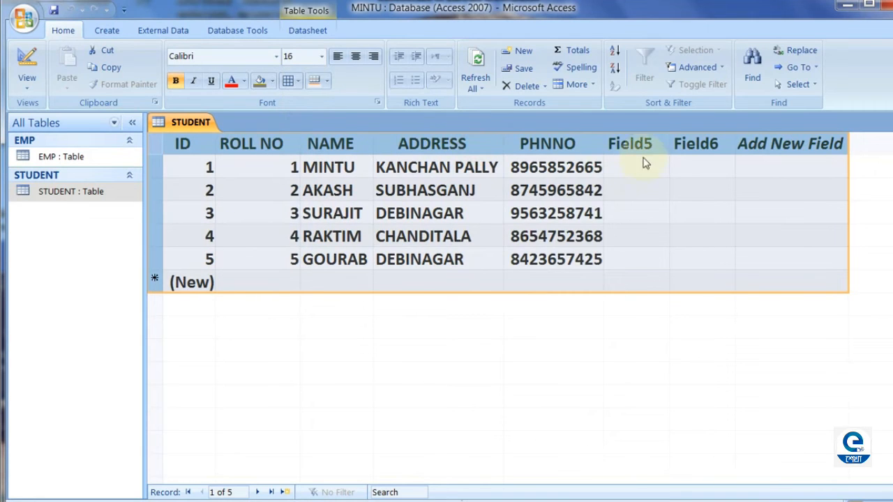
{"action": "left_click", "coordinate": [461, 279]}
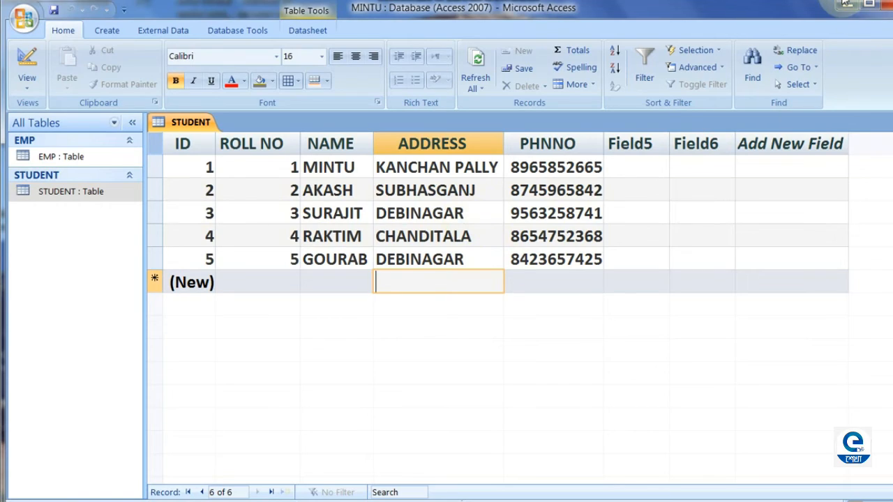
- Open the STUDENT DATA workbook from the desktop to compare its records with the imported table, and return to Access
{"action": "left_click", "coordinate": [843, 5]}
{"action": "double_click", "coordinate": [284, 279]}
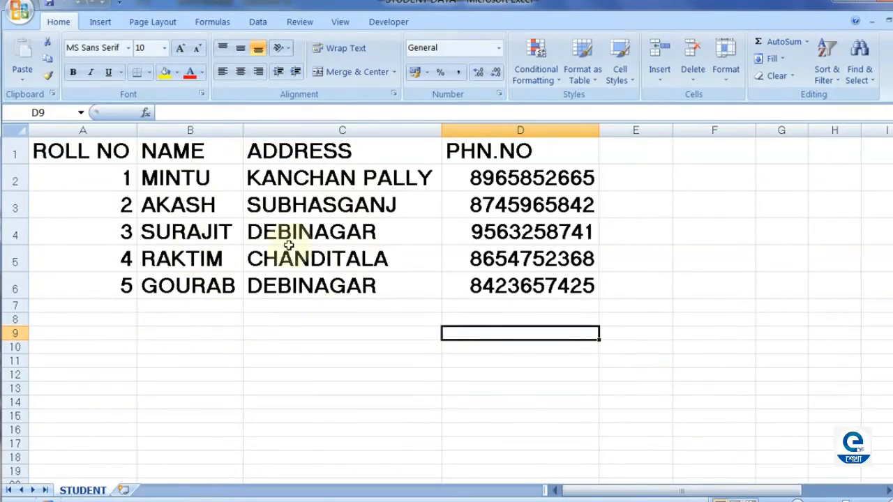
{"action": "left_click", "coordinate": [842, 4]}
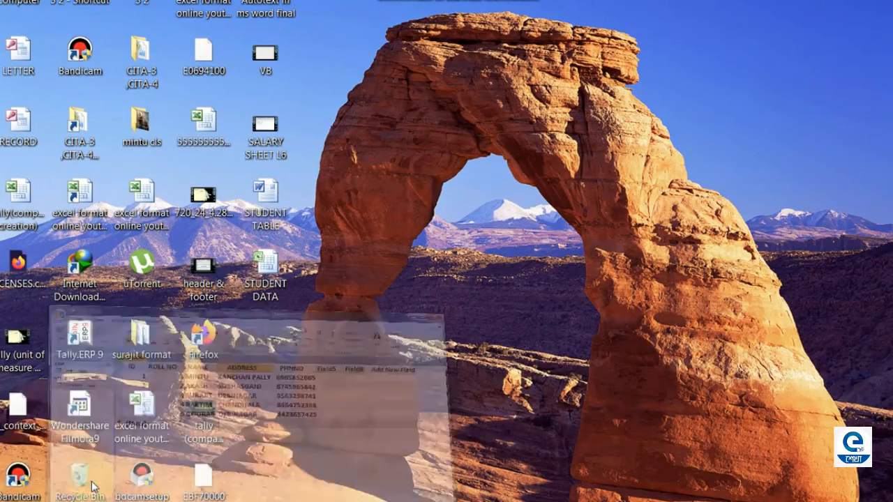
{"action": "left_click", "coordinate": [84, 453]}
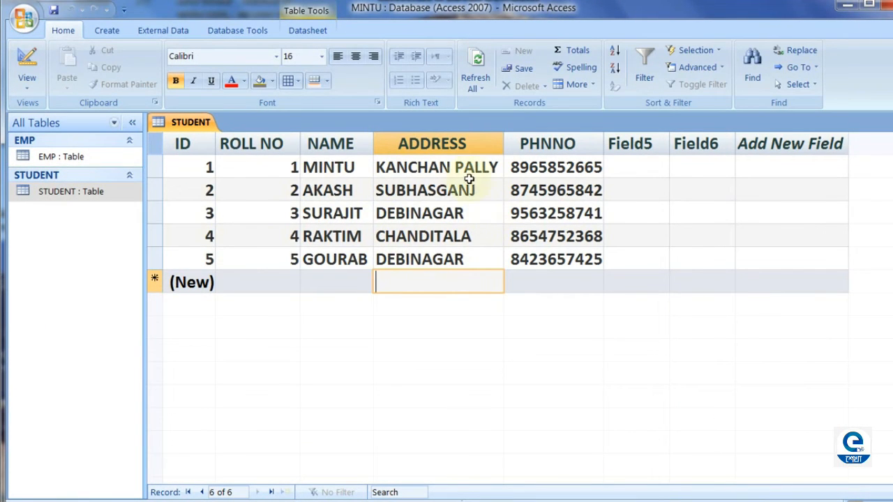